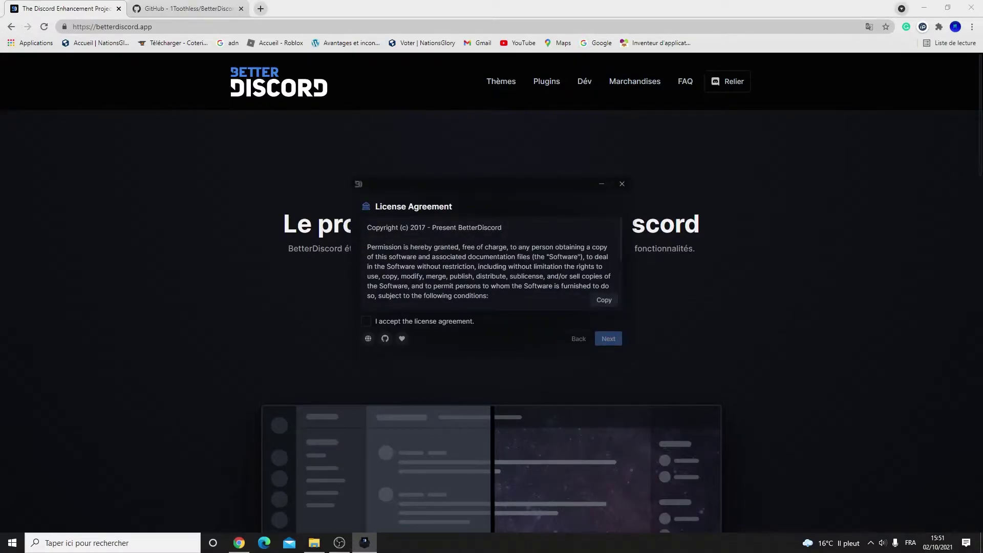
- Accept the BetterDiscord license agreement and proceed with the Install BetterDiscord action
{"action": "scroll", "coordinate": [489, 264], "scroll_direction": "down", "scroll_amount": 5}
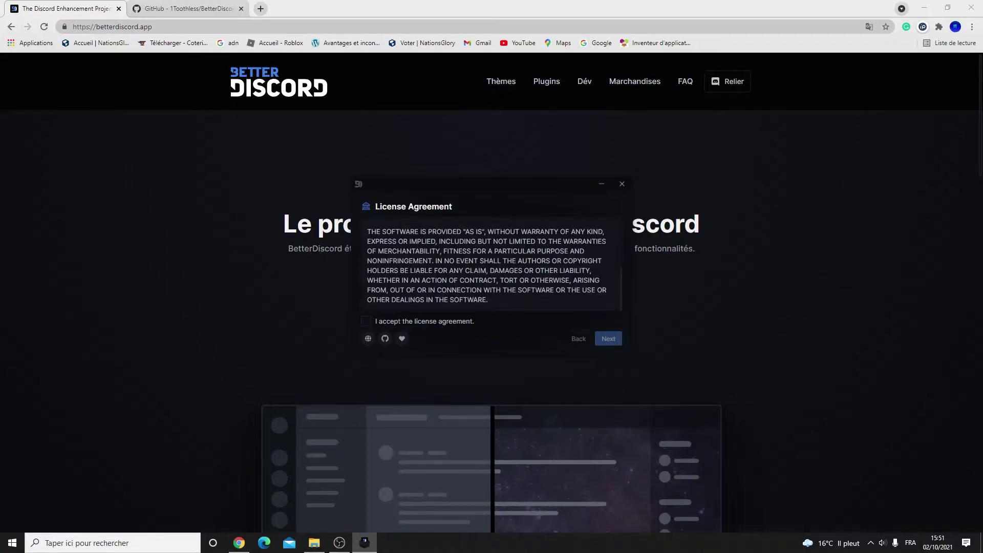
{"action": "left_click", "coordinate": [366, 321]}
{"action": "left_click", "coordinate": [608, 339]}
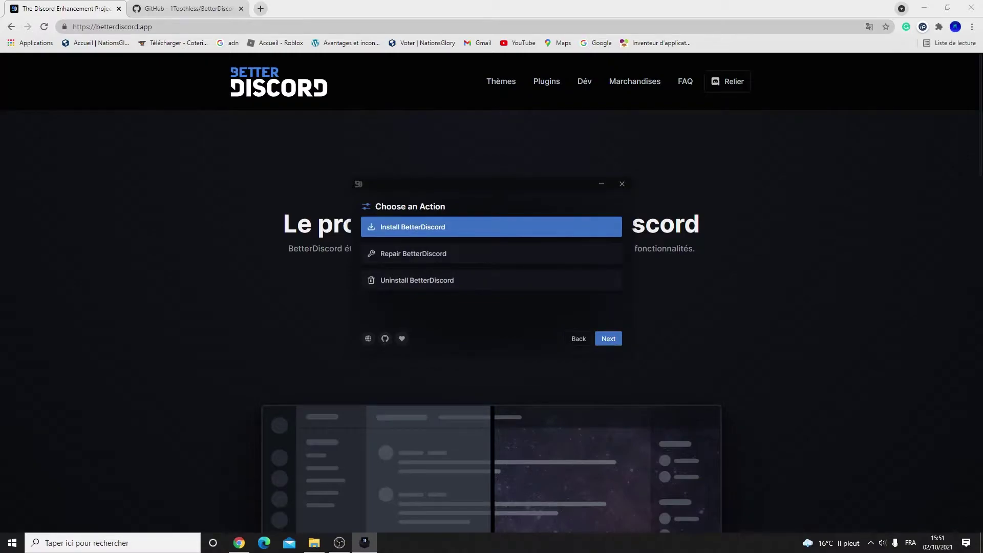
{"action": "left_click", "coordinate": [608, 338]}
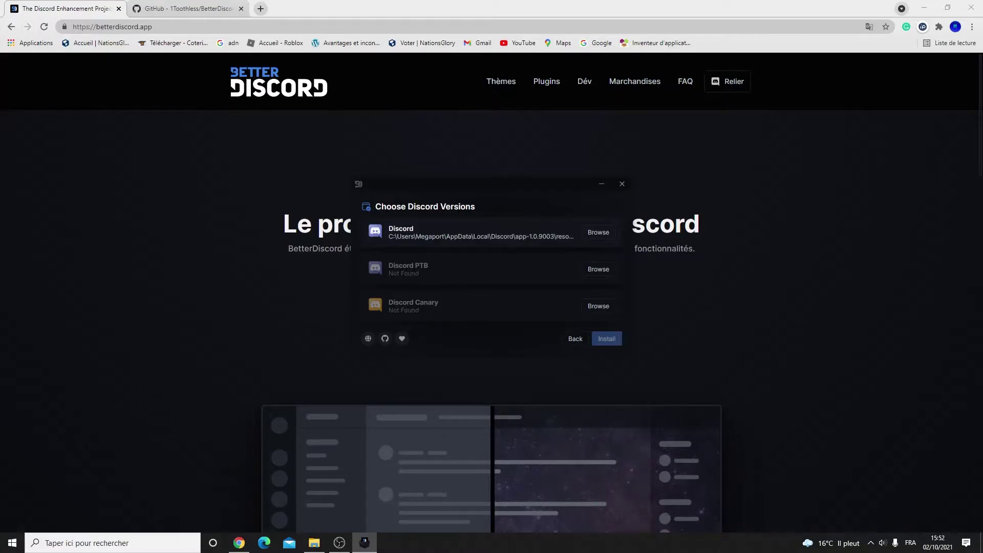
{"action": "left_click", "coordinate": [598, 232]}
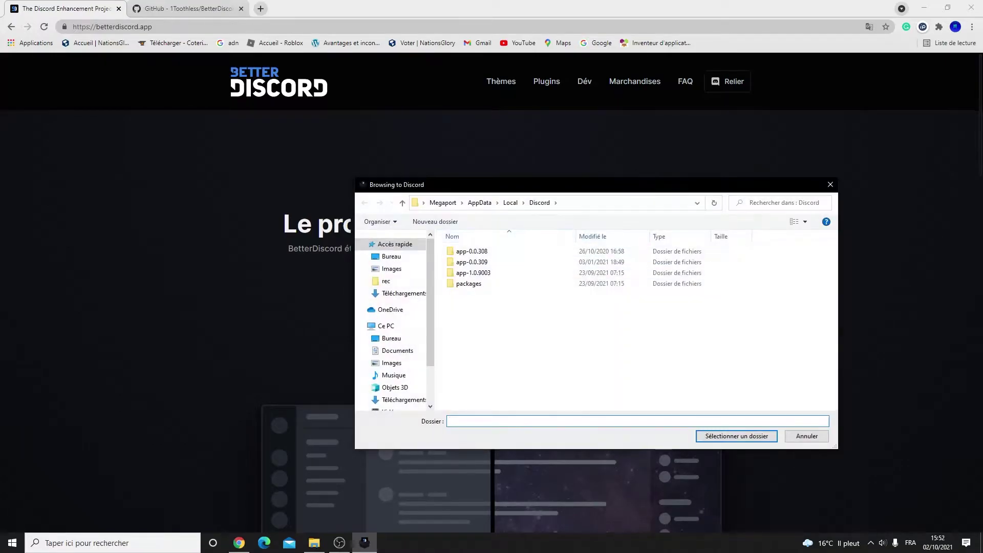
{"action": "scroll", "coordinate": [395, 330], "scroll_direction": "down", "scroll_amount": 1}
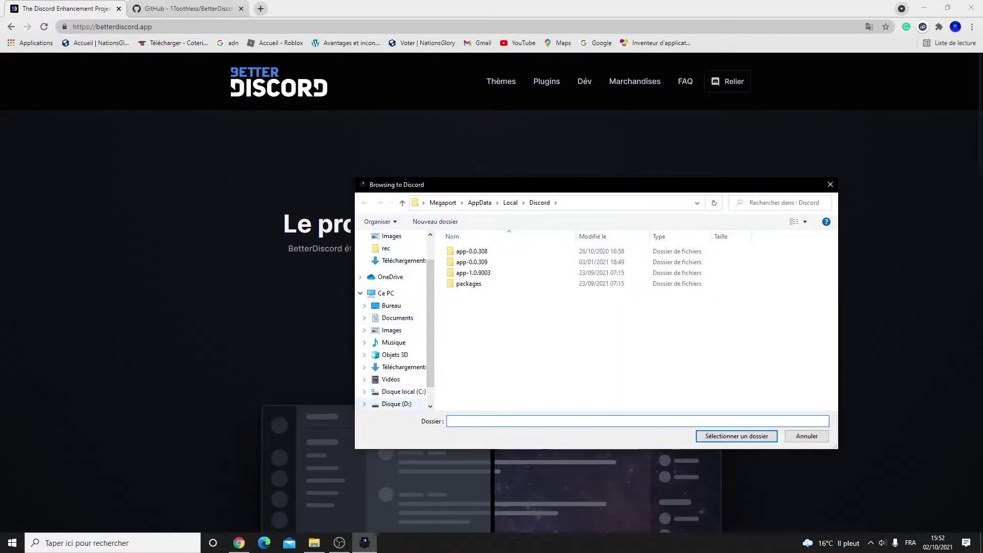
{"action": "left_click", "coordinate": [397, 392]}
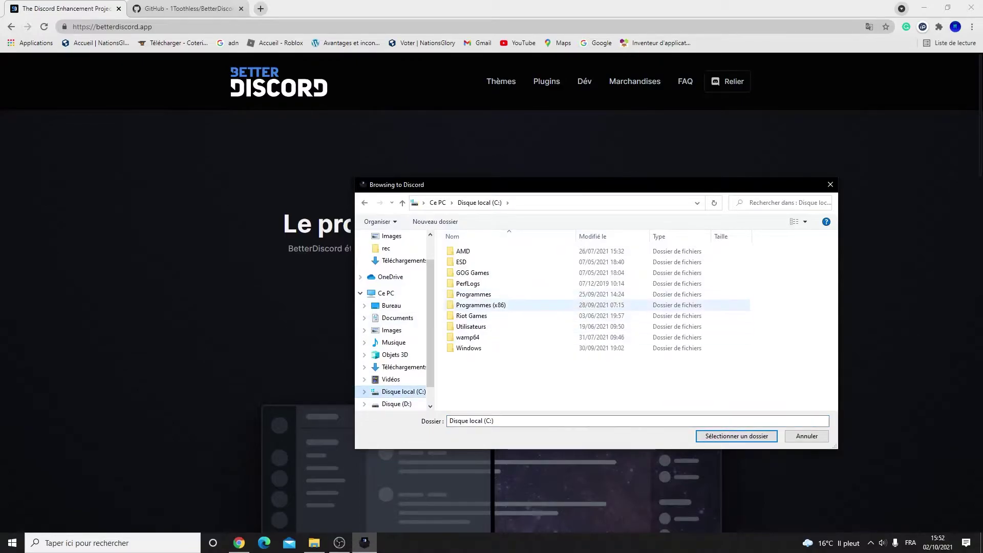
{"action": "key", "text": "Escape"}
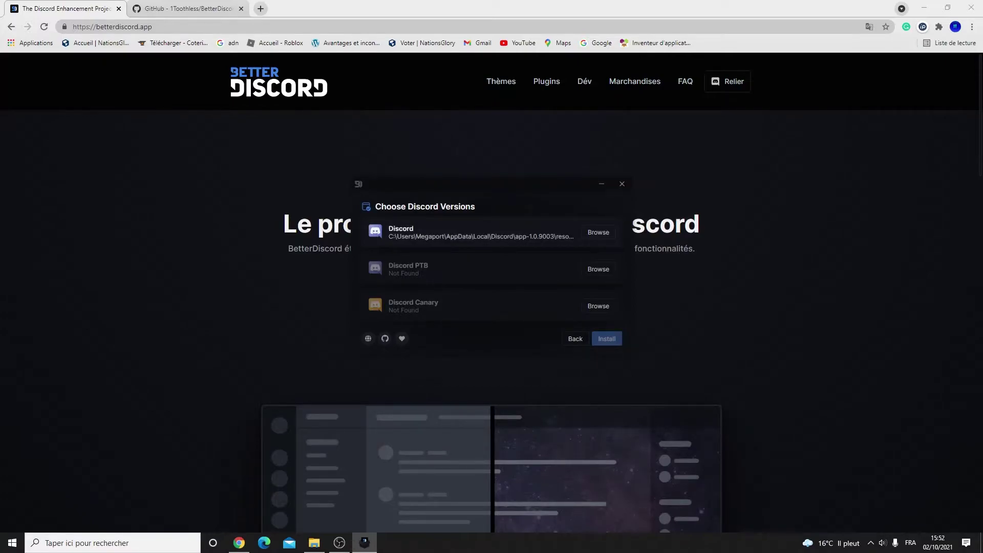
- Select the standard Discord version as the target and install BetterDiscord on it
{"action": "left_click", "coordinate": [480, 232]}
{"action": "left_click", "coordinate": [606, 339]}
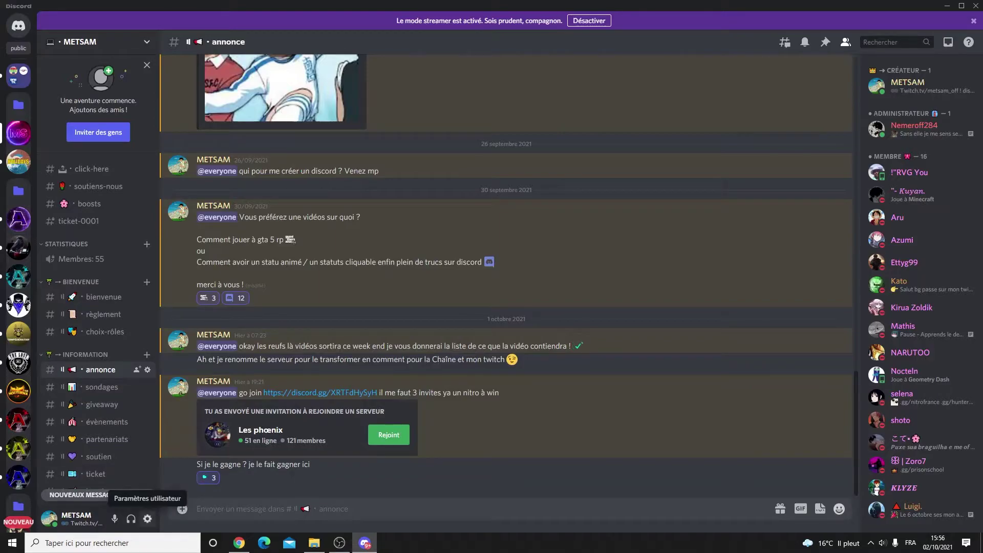
- Open the BetterDiscord plugins page in Discord's user settings
{"action": "left_click", "coordinate": [148, 519]}
{"action": "scroll", "coordinate": [263, 297], "scroll_direction": "down", "scroll_amount": 5}
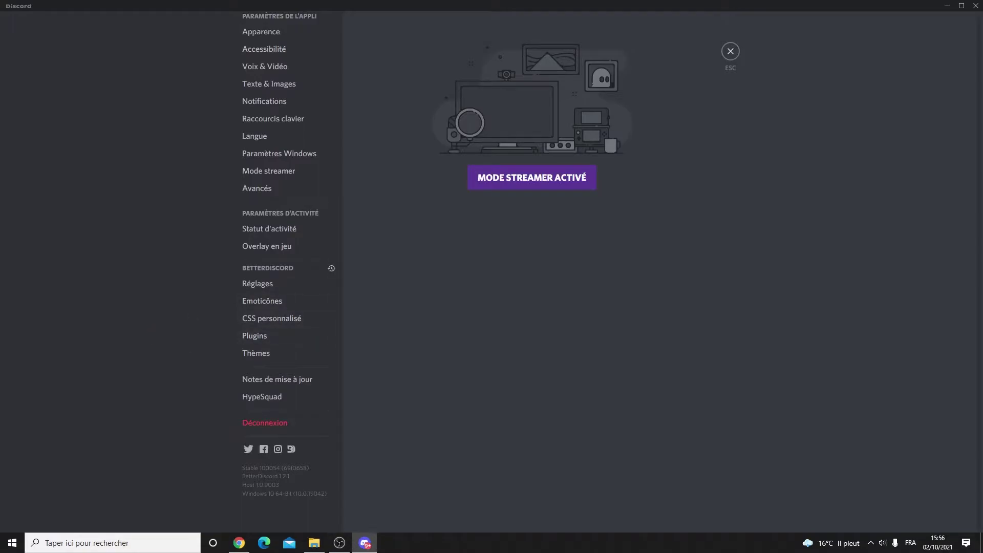
{"action": "left_click", "coordinate": [254, 336]}
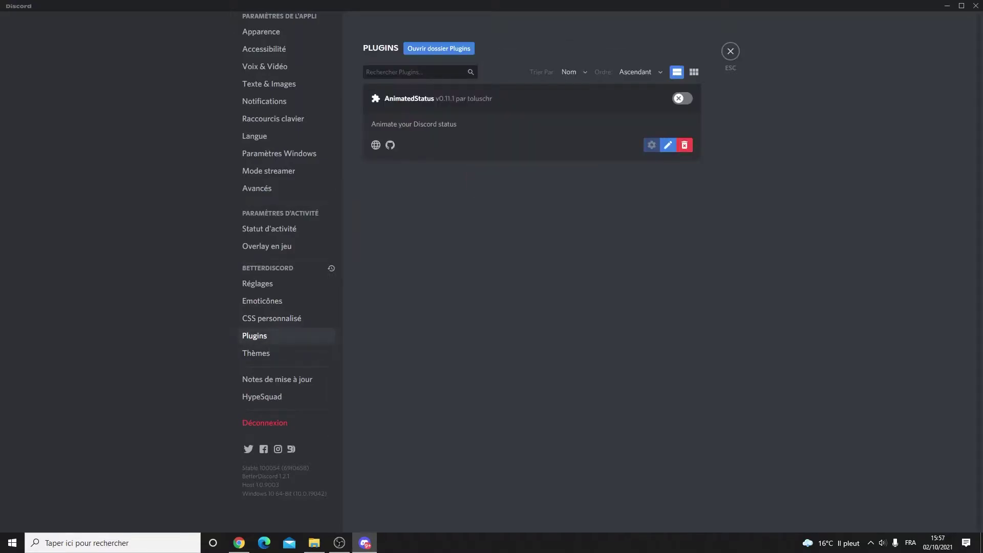
{"action": "left_click_drag", "start_coordinate": [385, 98], "coordinate": [434, 98]}
{"action": "left_click", "coordinate": [434, 99]}
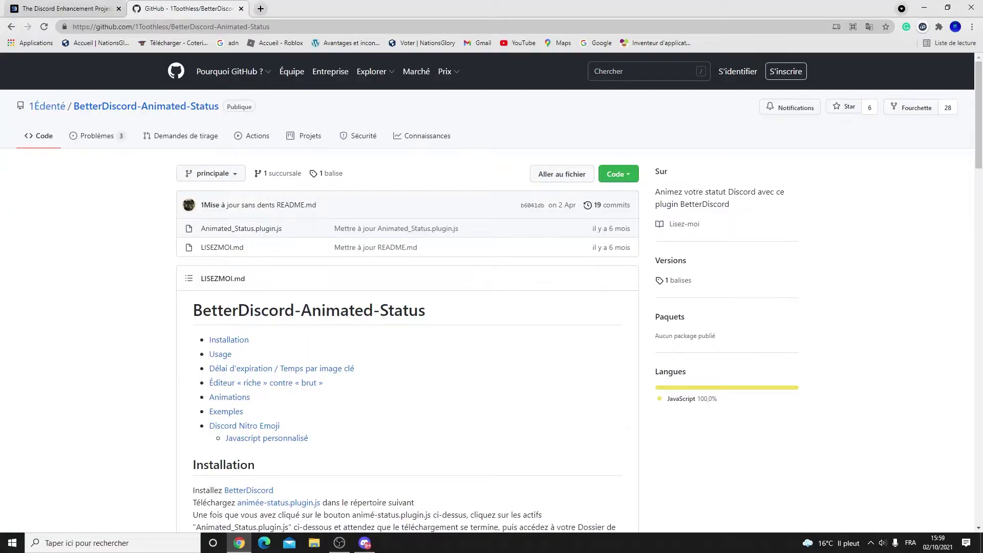
- Download the BetterDiscord-Animated-Status repository from GitHub as a ZIP into the Téléchargements folder
{"action": "left_click_drag", "start_coordinate": [277, 27], "coordinate": [72, 27]}
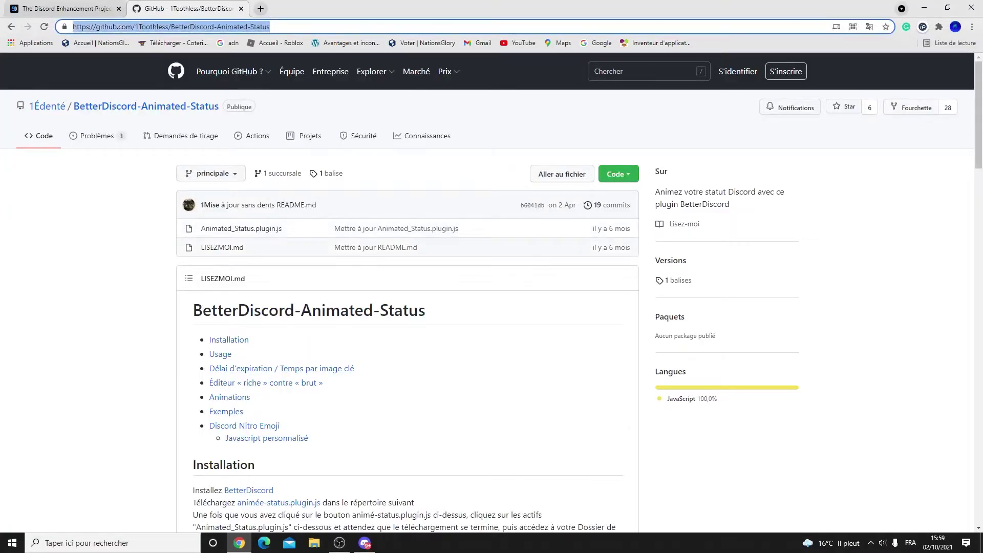
{"action": "left_click", "coordinate": [186, 309]}
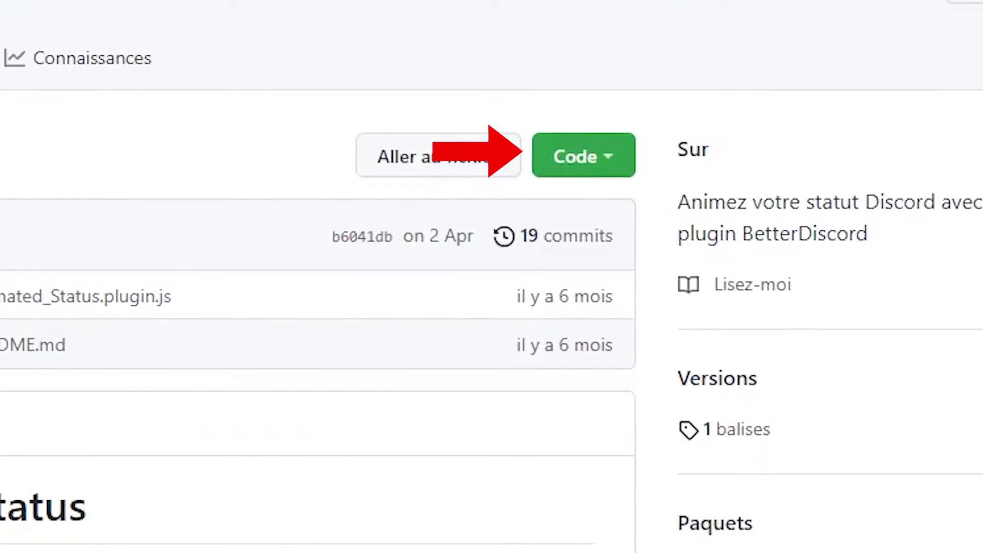
{"action": "left_click", "coordinate": [618, 173]}
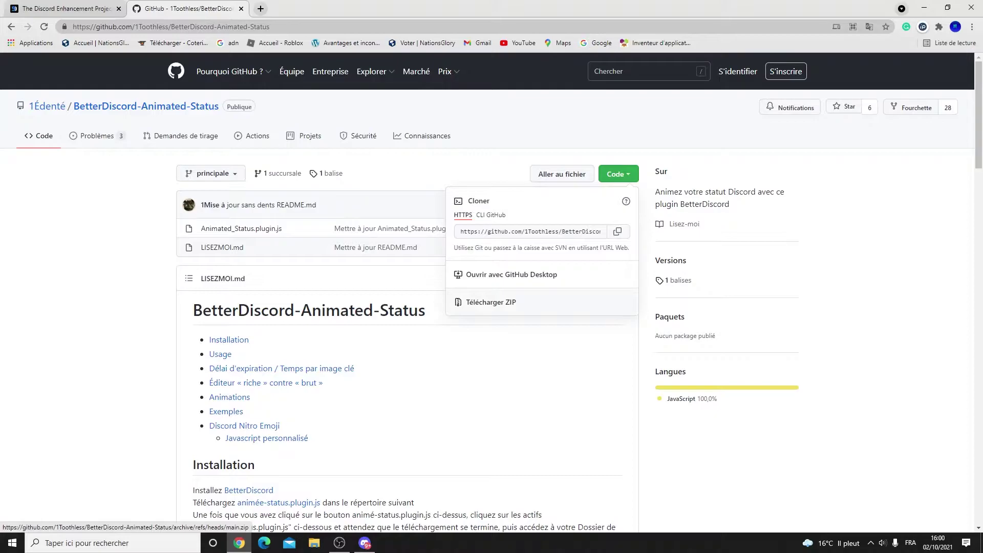
{"action": "left_click", "coordinate": [490, 302]}
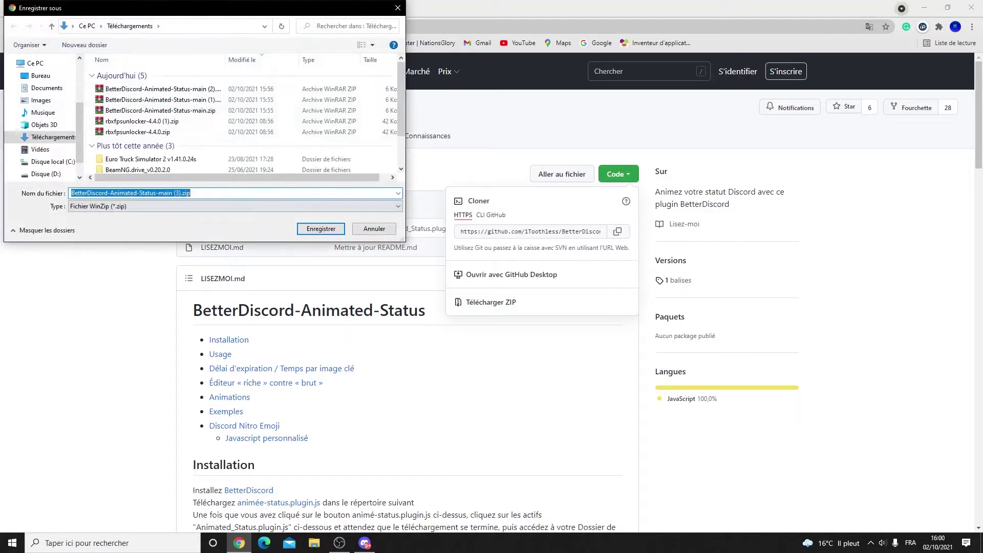
{"action": "key", "text": "Return"}
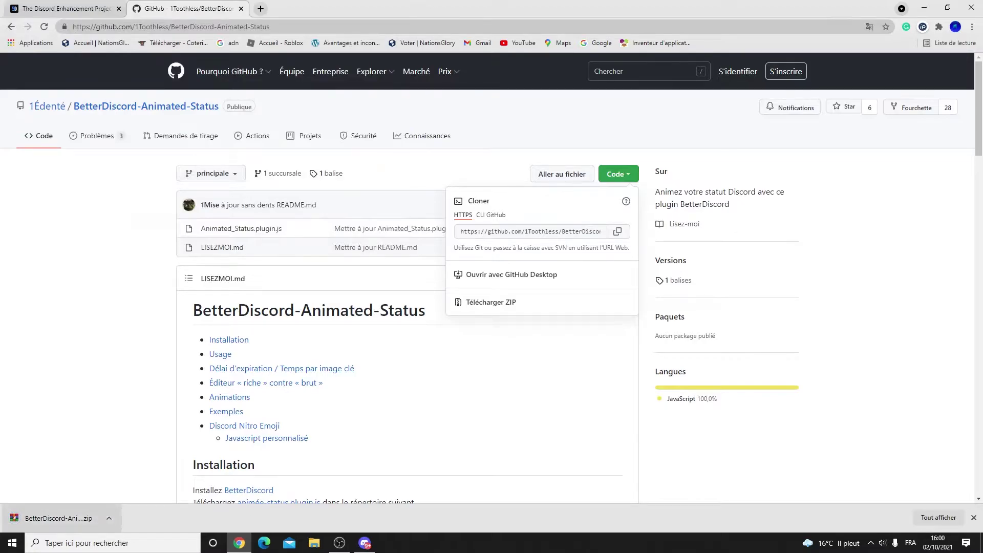
- Extract the folder from the downloaded BetterDiscord-Animated-Status ZIP to the desktop (Bureau) and close WinRAR
{"action": "left_click", "coordinate": [58, 518]}
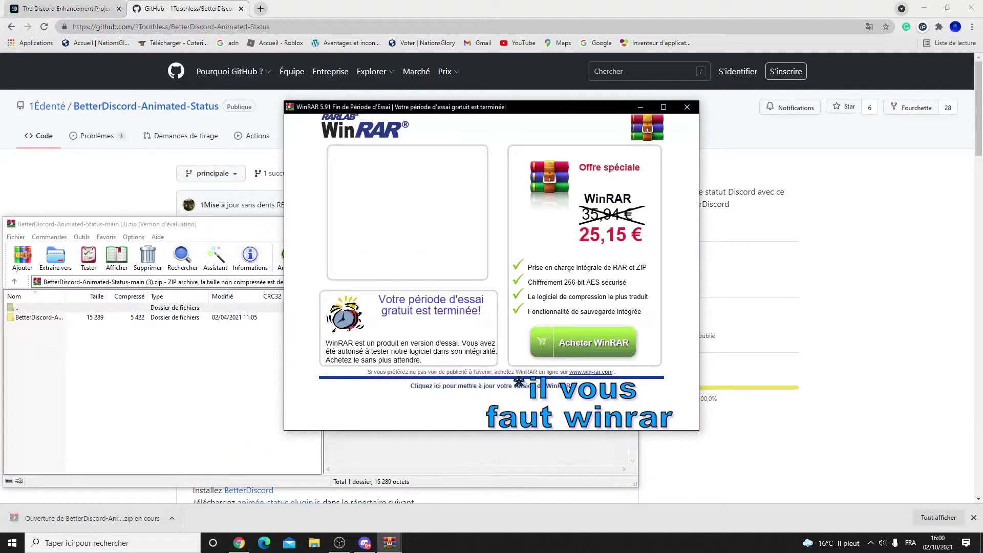
{"action": "left_click", "coordinate": [687, 107]}
{"action": "left_click", "coordinate": [39, 318]}
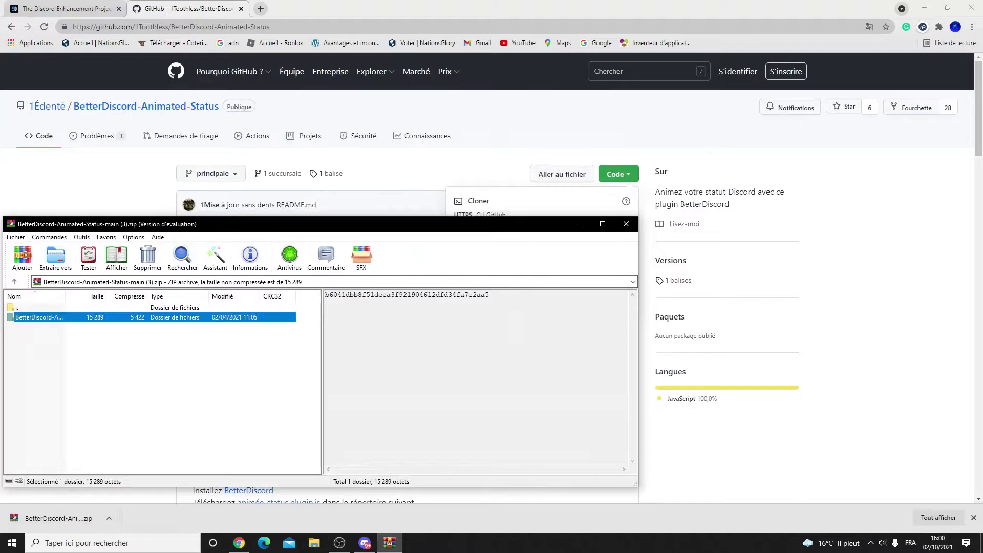
{"action": "left_click", "coordinate": [56, 258]}
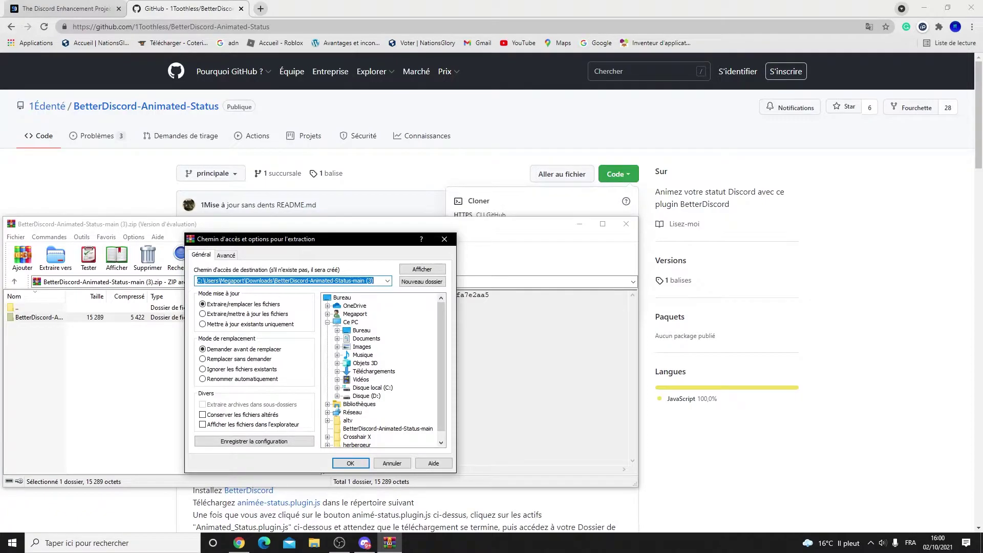
{"action": "left_click", "coordinate": [361, 330]}
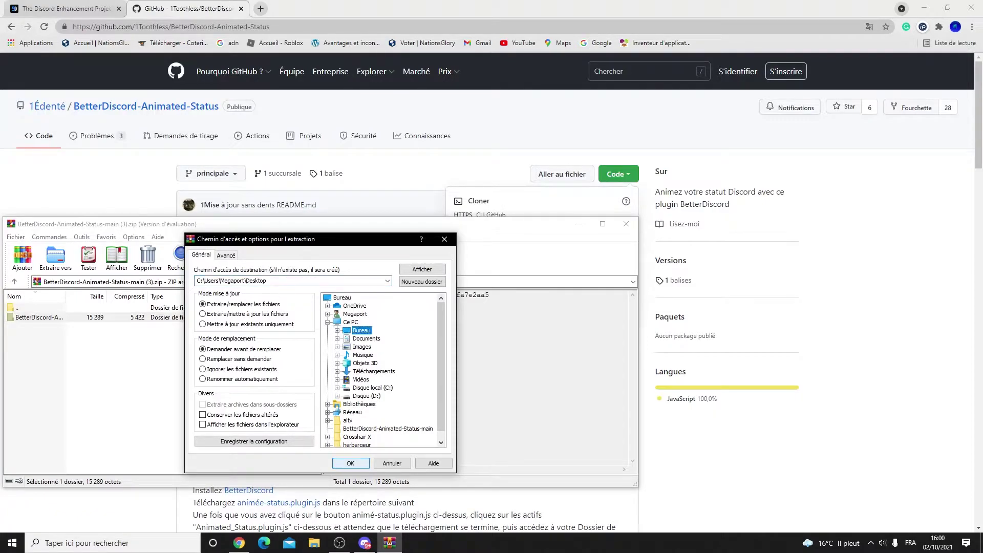
{"action": "left_click", "coordinate": [350, 463]}
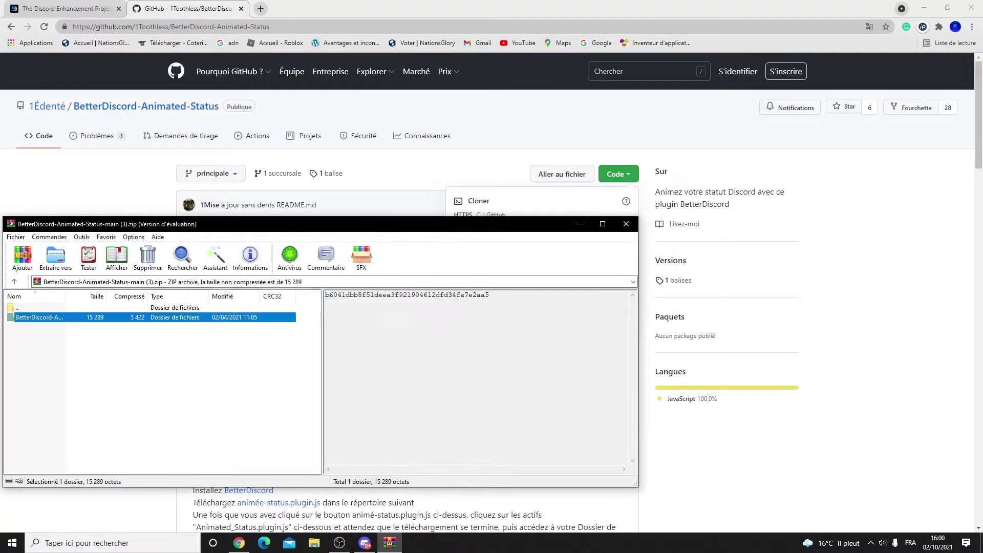
{"action": "left_click", "coordinate": [626, 224]}
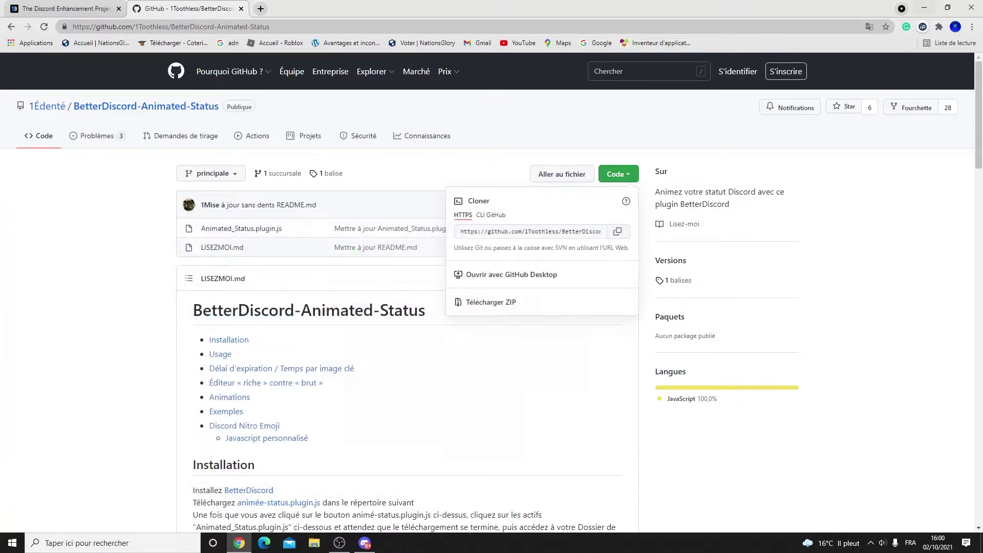
- Move the extracted BetterDiscord-Animated-Status-main folder to the middle of the desktop and open it
{"action": "left_click", "coordinate": [925, 7]}
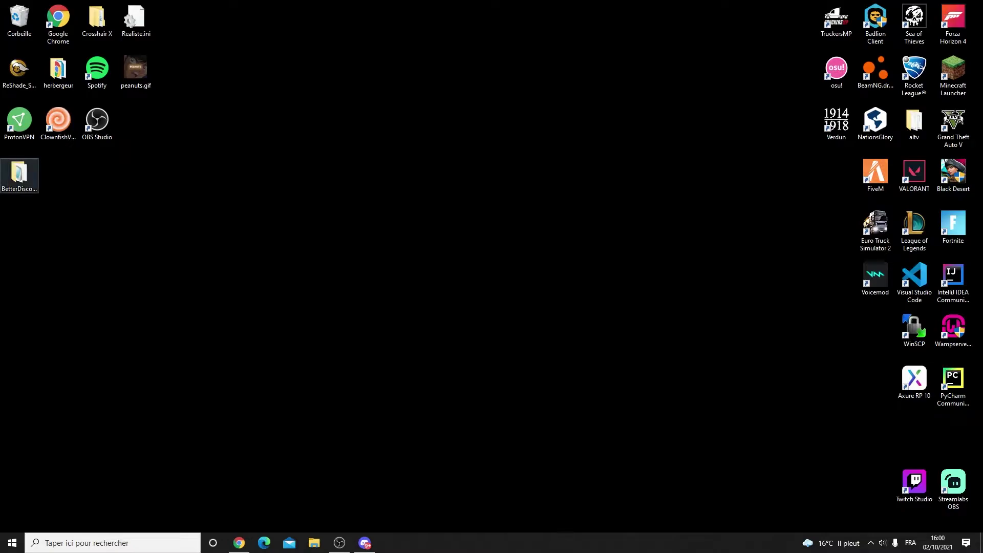
{"action": "left_click_drag", "start_coordinate": [19, 171], "coordinate": [447, 177]}
{"action": "left_click_drag", "start_coordinate": [390, 244], "coordinate": [488, 146]}
{"action": "key", "text": "Escape"}
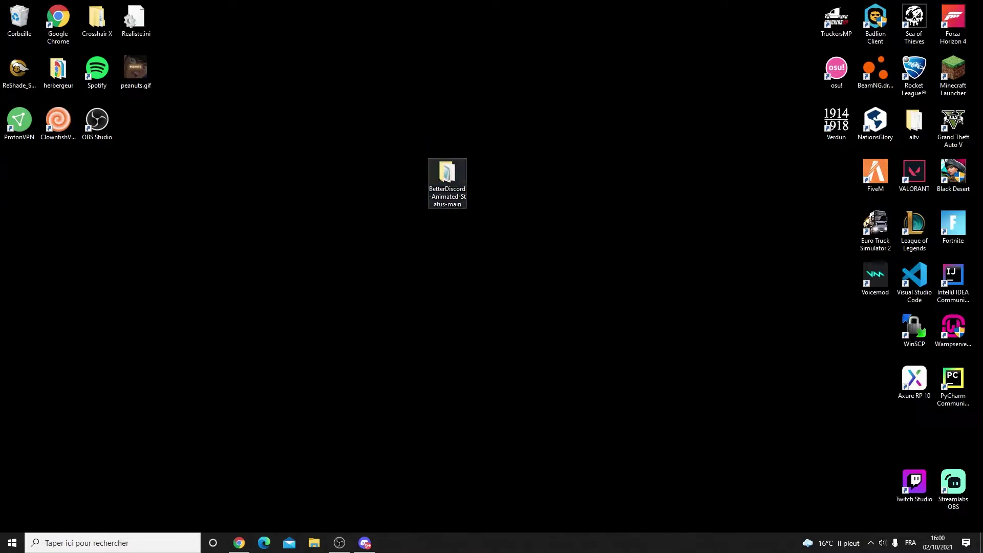
{"action": "double_click", "coordinate": [447, 179]}
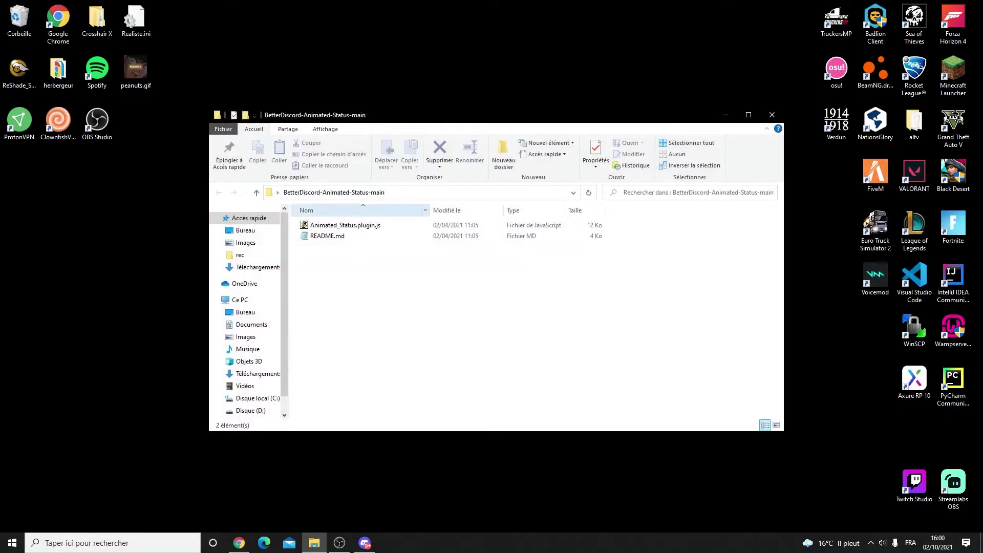
{"action": "left_click", "coordinate": [369, 236]}
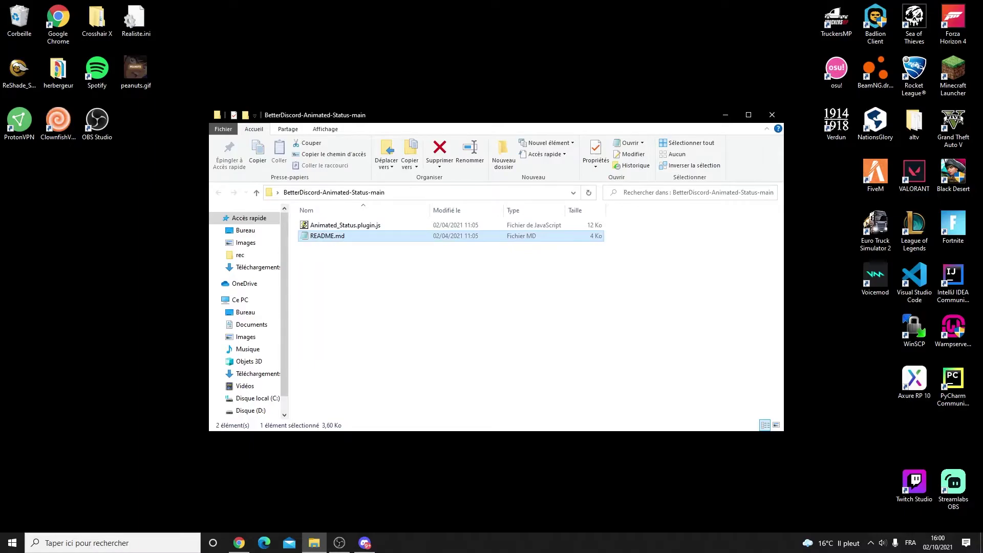
{"action": "left_click", "coordinate": [368, 226]}
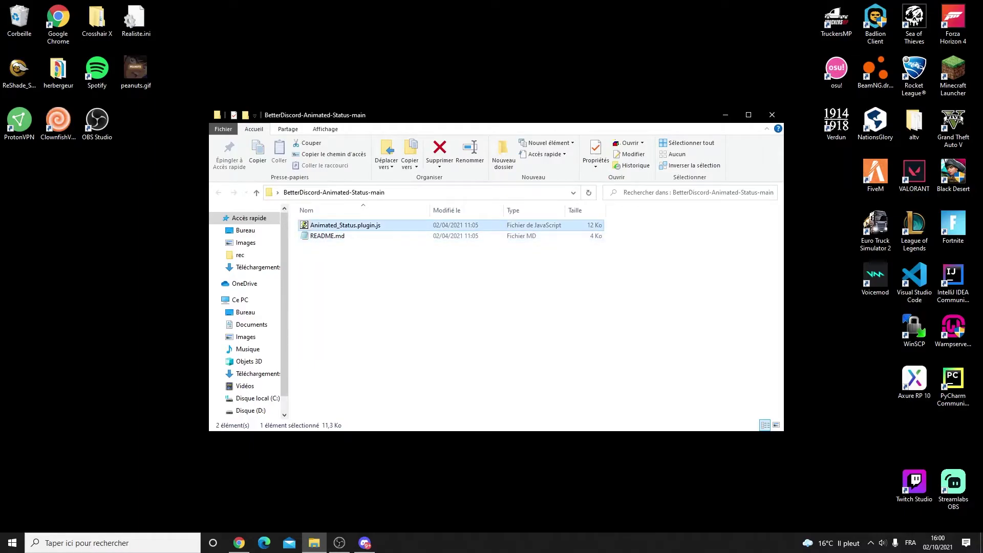
{"action": "left_click", "coordinate": [640, 246]}
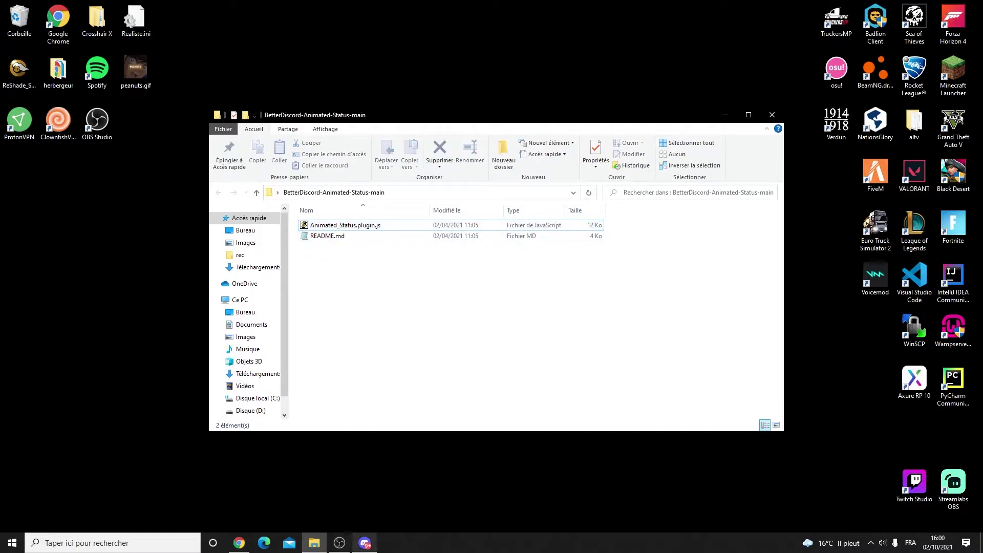
- Switch to Discord and open BetterDiscord's plugins folder in File Explorer
{"action": "left_click", "coordinate": [364, 543]}
{"action": "scroll", "coordinate": [289, 271], "scroll_direction": "up", "scroll_amount": 3}
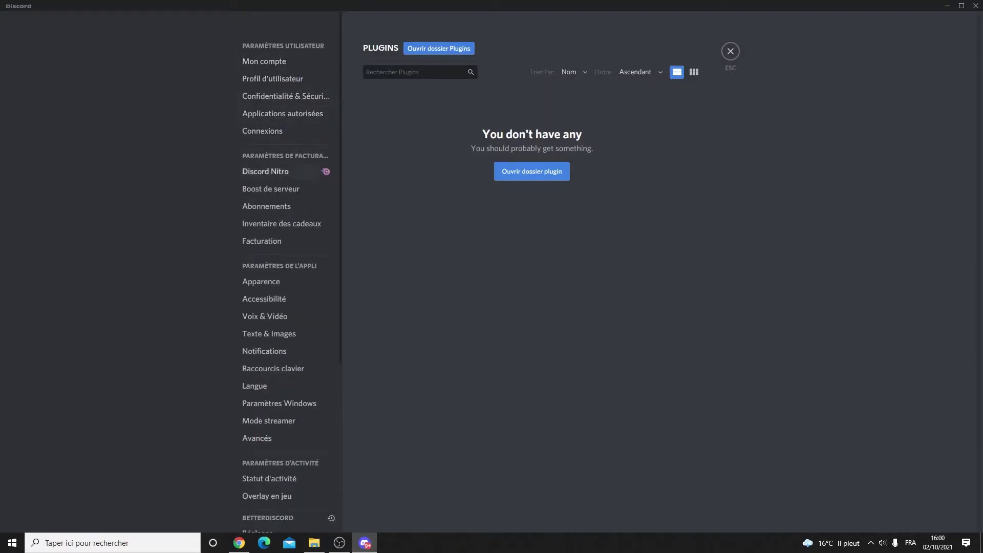
{"action": "scroll", "coordinate": [277, 332], "scroll_direction": "down", "scroll_amount": 5}
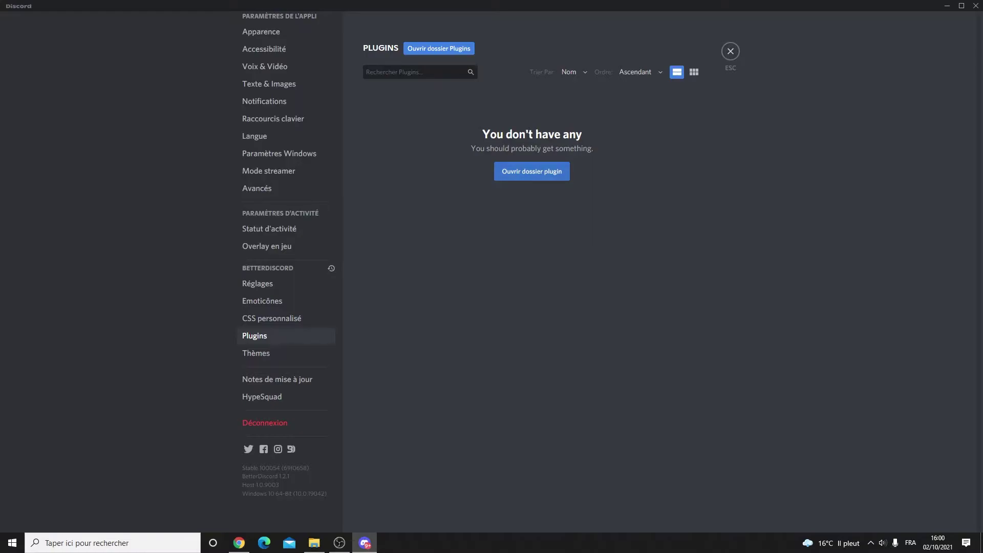
{"action": "left_click", "coordinate": [531, 171]}
{"action": "mouse_move", "coordinate": [313, 542]}
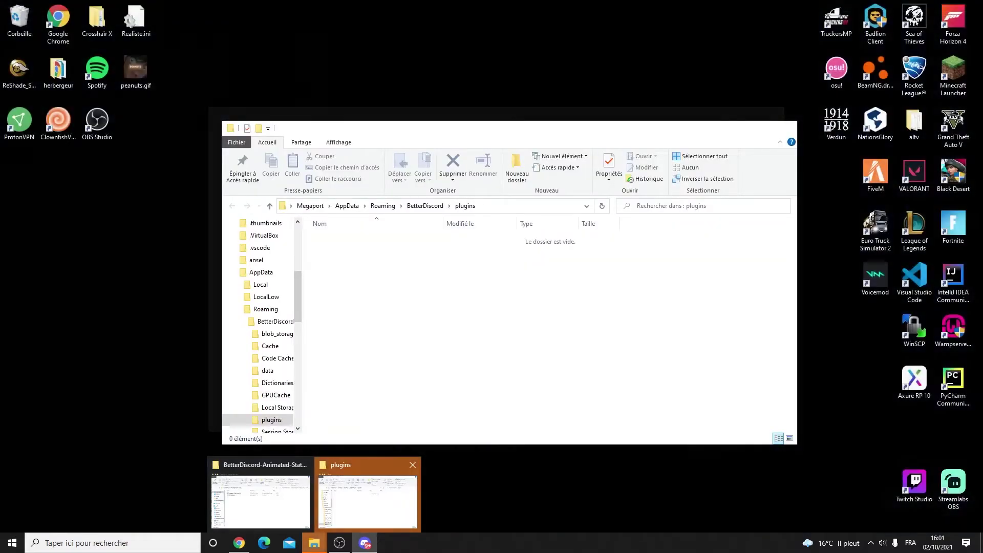
{"action": "left_click", "coordinate": [368, 494]}
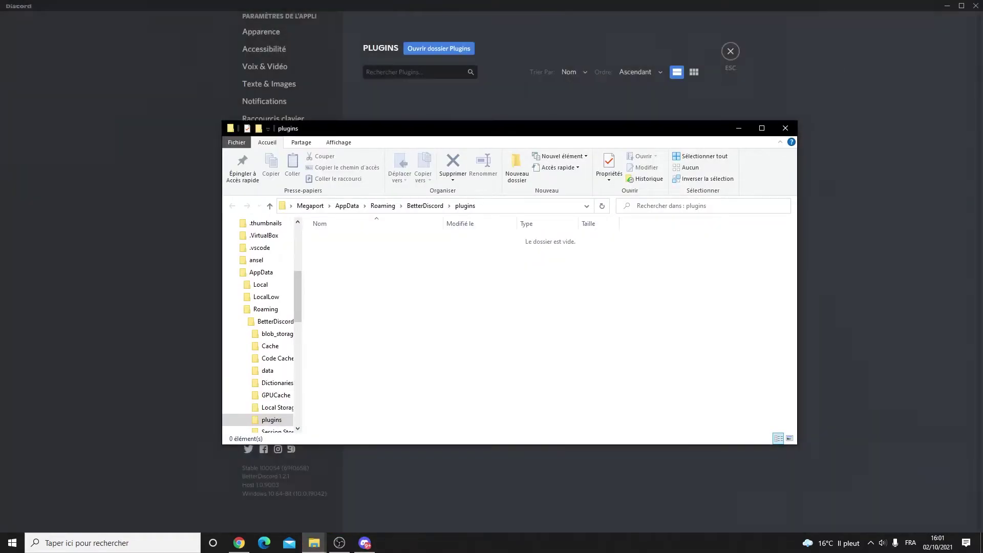
- Move Animated_Status.plugin.js from the BetterDiscord-Animated-Status-main folder into the BetterDiscord plugins folder
{"action": "left_click", "coordinate": [947, 5]}
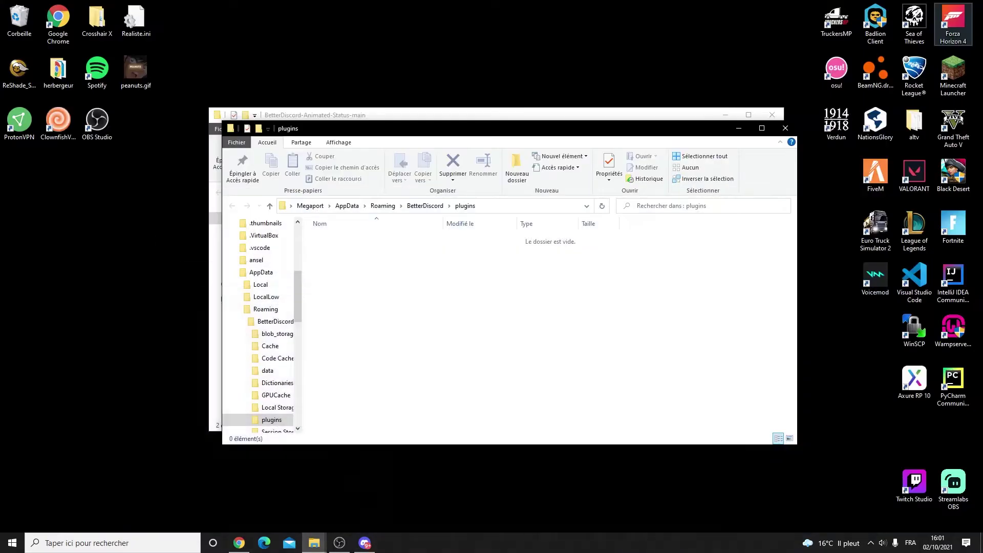
{"action": "left_click_drag", "start_coordinate": [670, 128], "coordinate": [506, 271]}
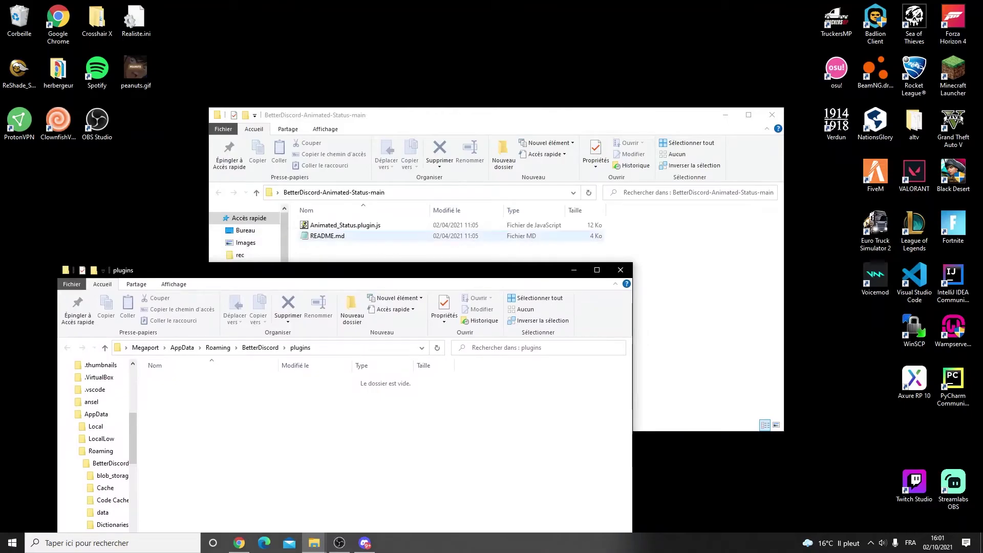
{"action": "left_click", "coordinate": [379, 225]}
{"action": "left_click_drag", "start_coordinate": [346, 225], "coordinate": [442, 426]}
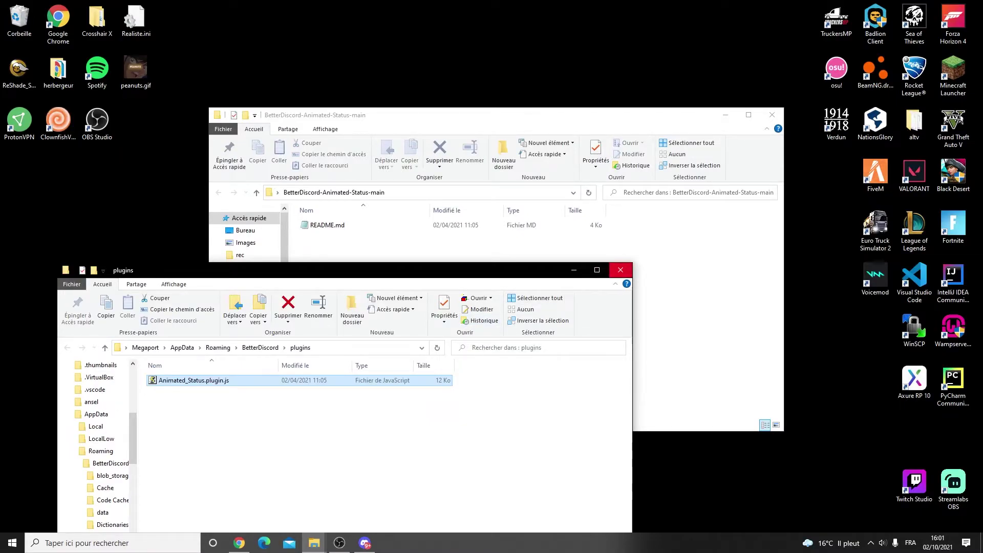
- Close the plugins and BetterDiscord-Animated-Status-main folder windows and switch back to Discord's plugin list
{"action": "left_click", "coordinate": [620, 269]}
{"action": "left_click", "coordinate": [772, 114]}
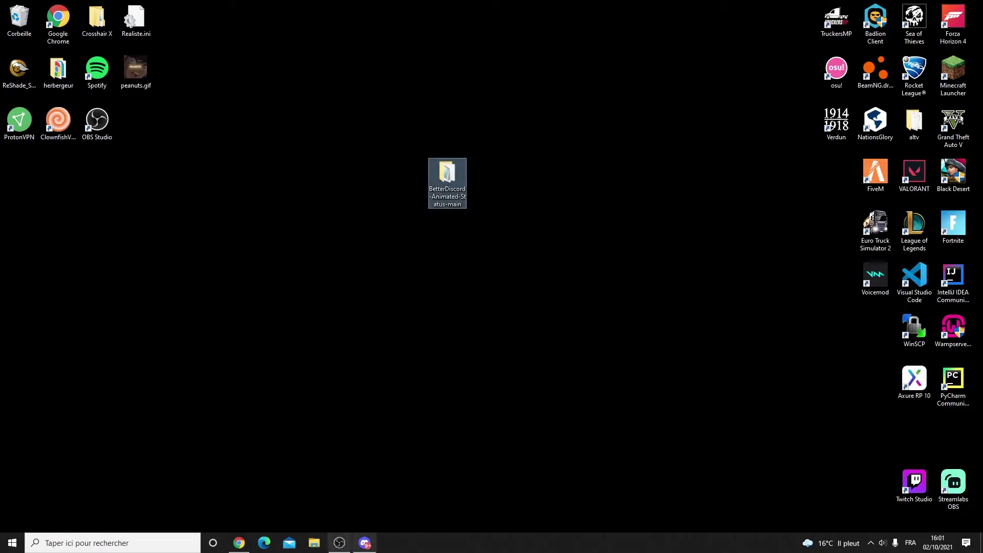
{"action": "left_click", "coordinate": [364, 543]}
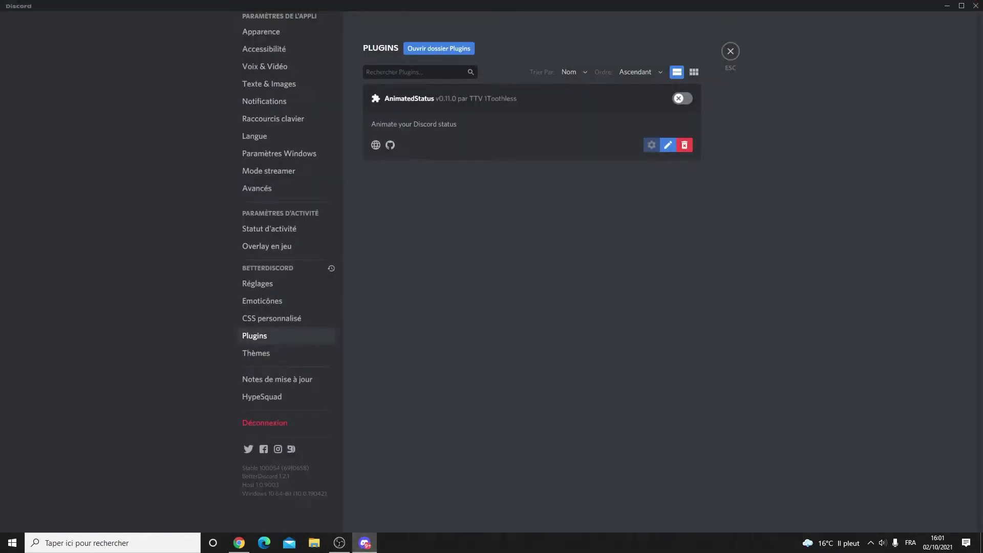
- Enable the AnimatedStatus plugin and open its settings
{"action": "left_click_drag", "start_coordinate": [434, 98], "coordinate": [384, 99]}
{"action": "left_click", "coordinate": [384, 99]}
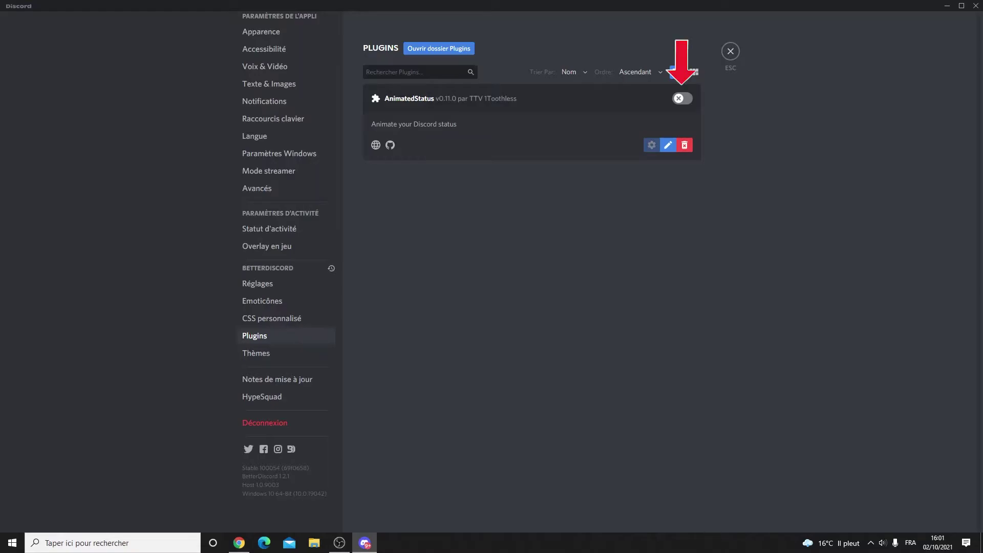
{"action": "left_click", "coordinate": [682, 98]}
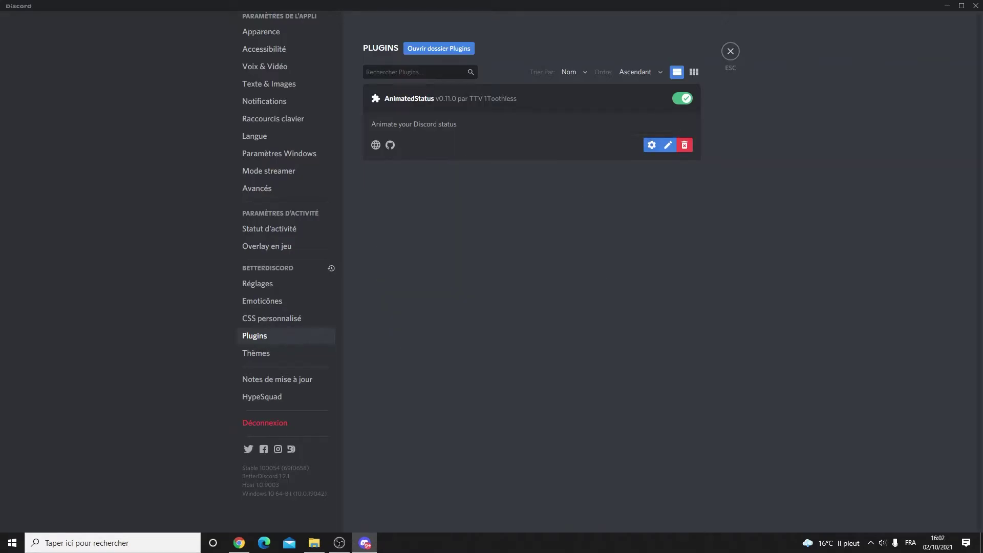
{"action": "left_click", "coordinate": [651, 144]}
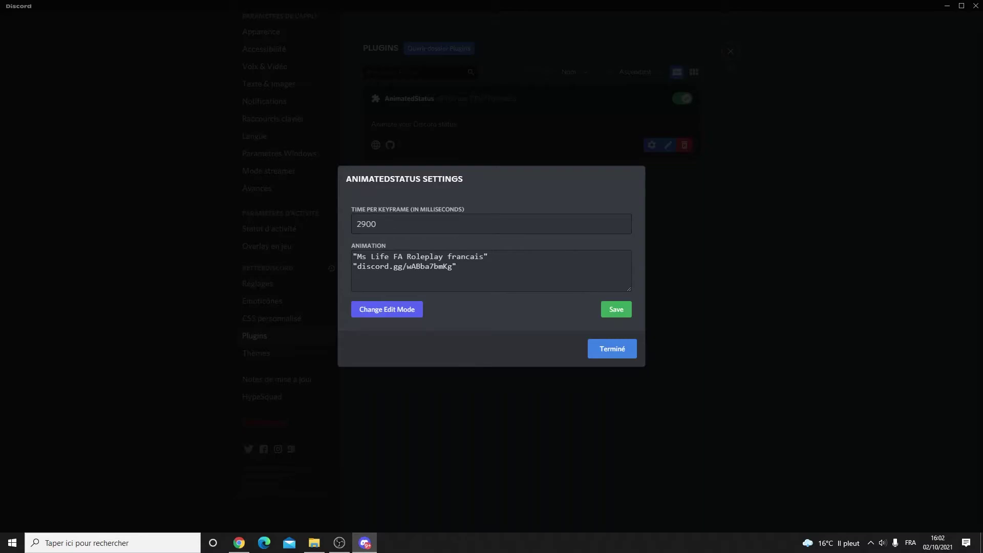
- Replace the two quoted animation lines with "Test 1" and "Test 2", keeping the quotation marks
{"action": "double_click", "coordinate": [374, 223]}
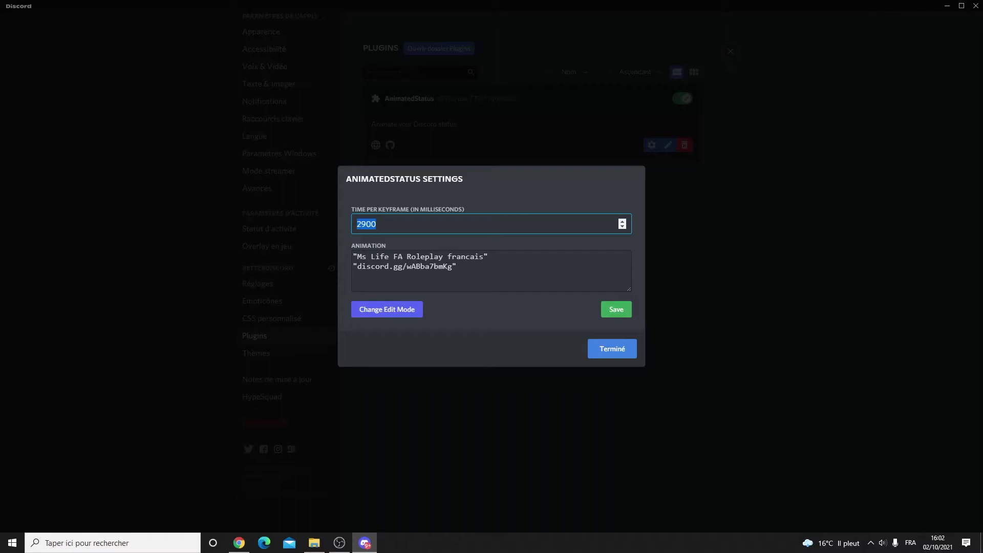
{"action": "left_click_drag", "start_coordinate": [357, 256], "coordinate": [483, 257]}
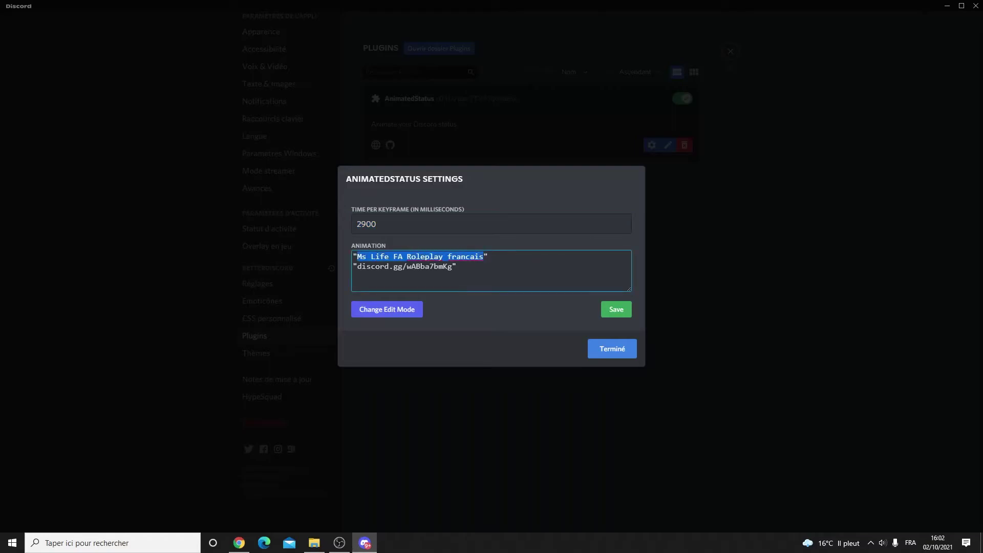
{"action": "type", "text": "Test 1"}
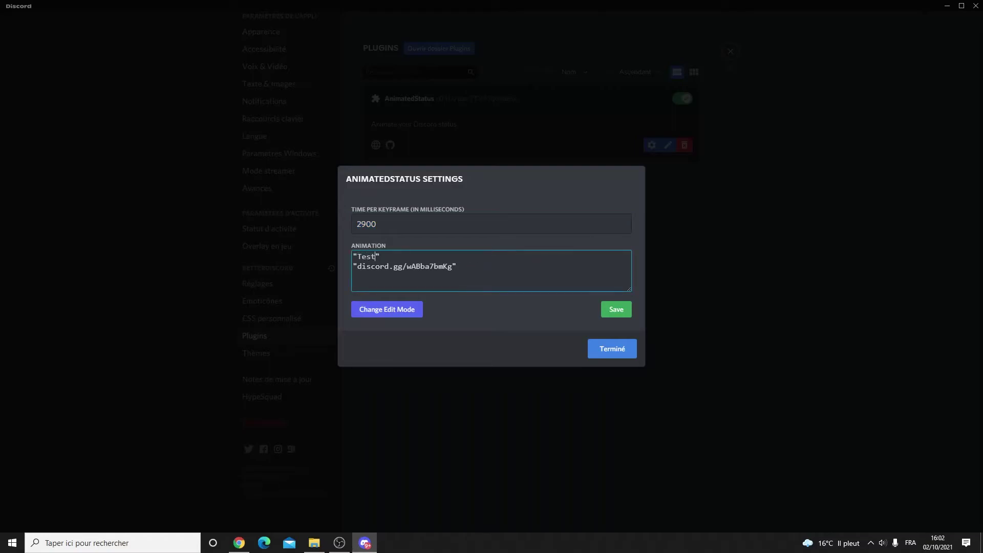
{"action": "key", "text": "shift+Tab"}
{"action": "left_click", "coordinate": [353, 276]}
{"action": "left_click_drag", "start_coordinate": [452, 267], "coordinate": [357, 266]}
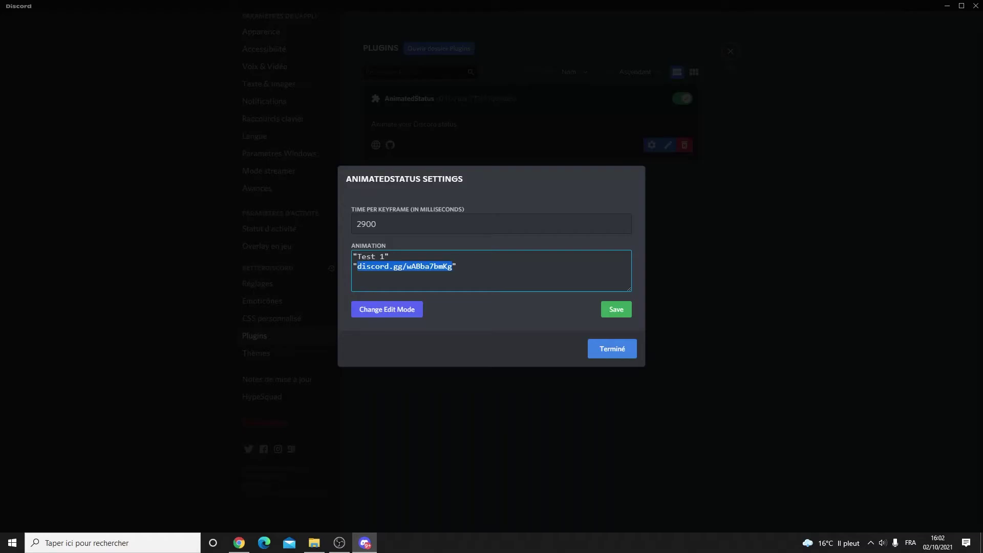
{"action": "type", "text": "Test2"}
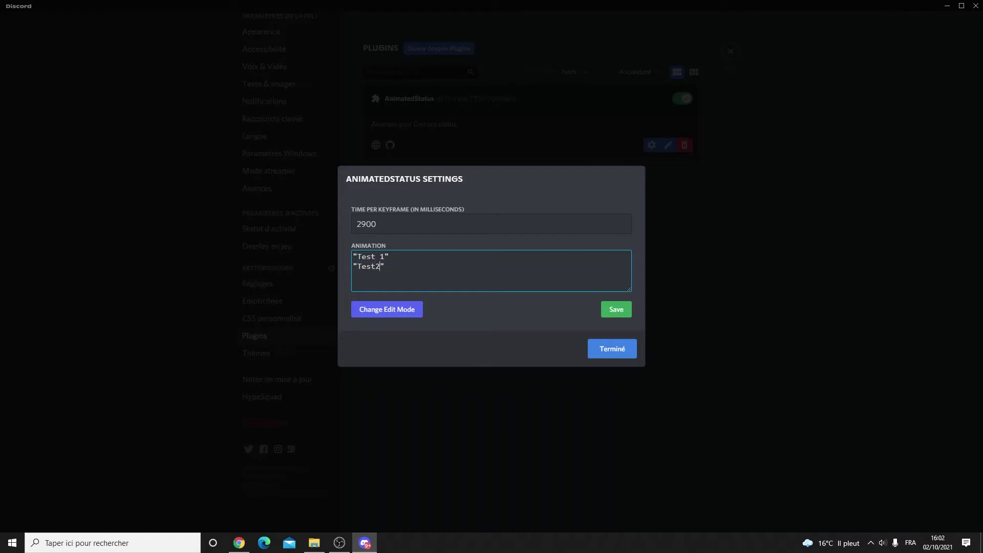
{"action": "key", "text": "BackSpace"}
{"action": "type", "text": "2"}
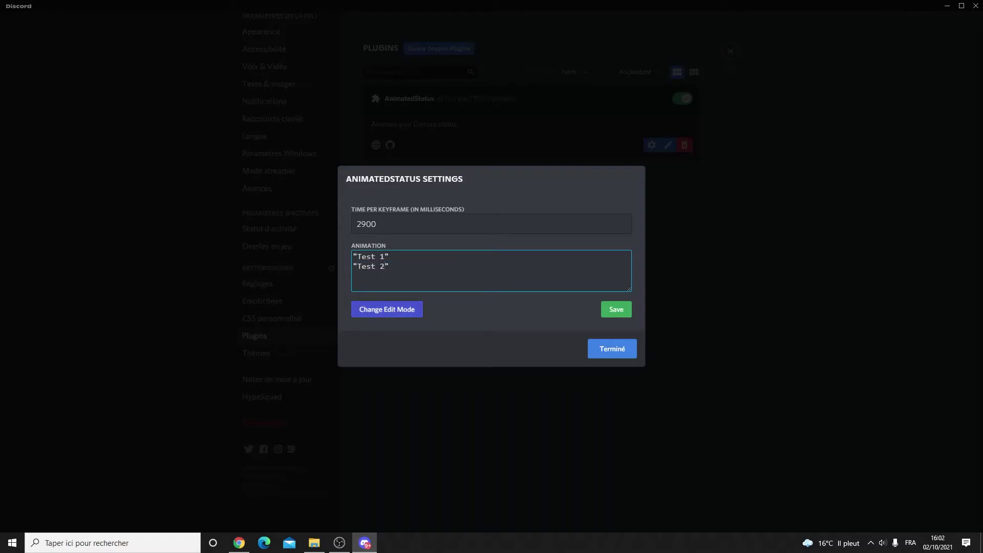
- Change the animation's edit mode to separate text and emoji fields for each keyframe
{"action": "left_click", "coordinate": [387, 309]}
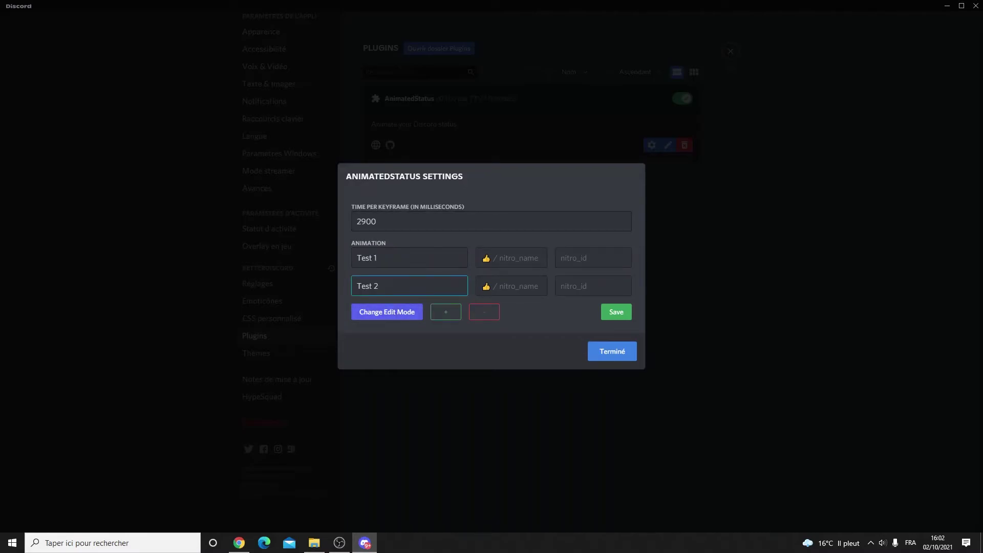
{"action": "left_click", "coordinate": [377, 258]}
{"action": "left_click", "coordinate": [482, 285]}
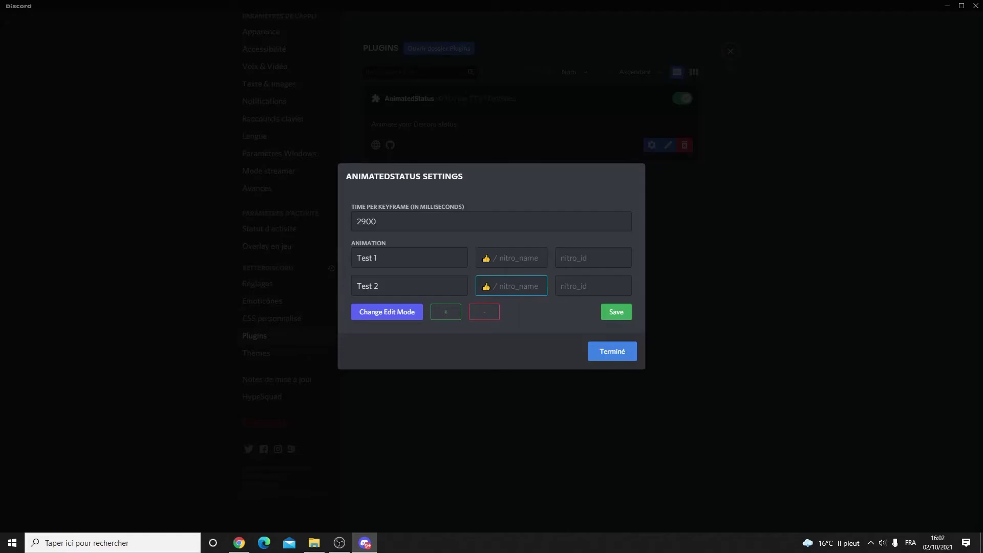
{"action": "type", "text": ":"}
{"action": "key", "text": "BackSpace"}
- Add a third keyframe with the text "Test 3" and remove it again
{"action": "left_click", "coordinate": [446, 312]}
{"action": "left_click", "coordinate": [409, 300]}
{"action": "type", "text": "Test 3"}
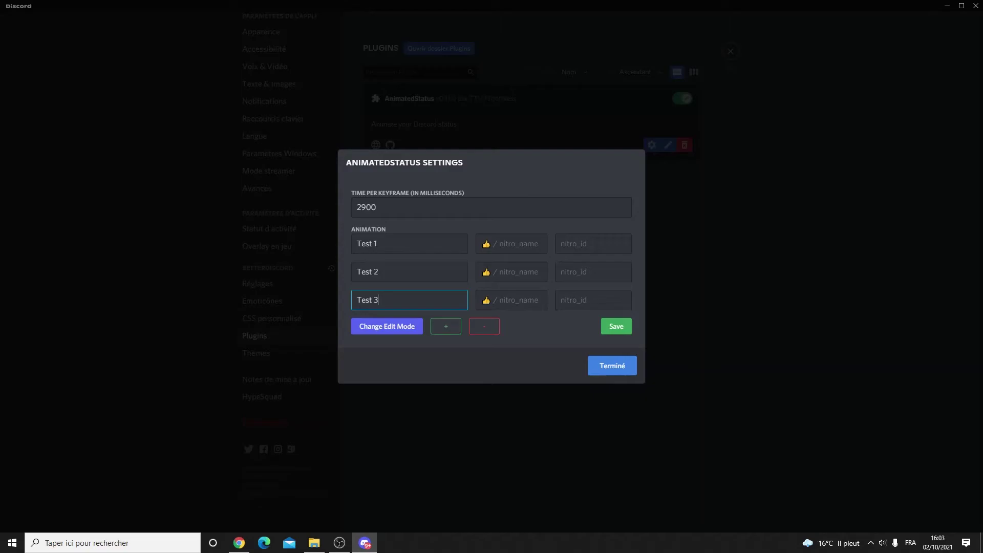
{"action": "left_click", "coordinate": [484, 326]}
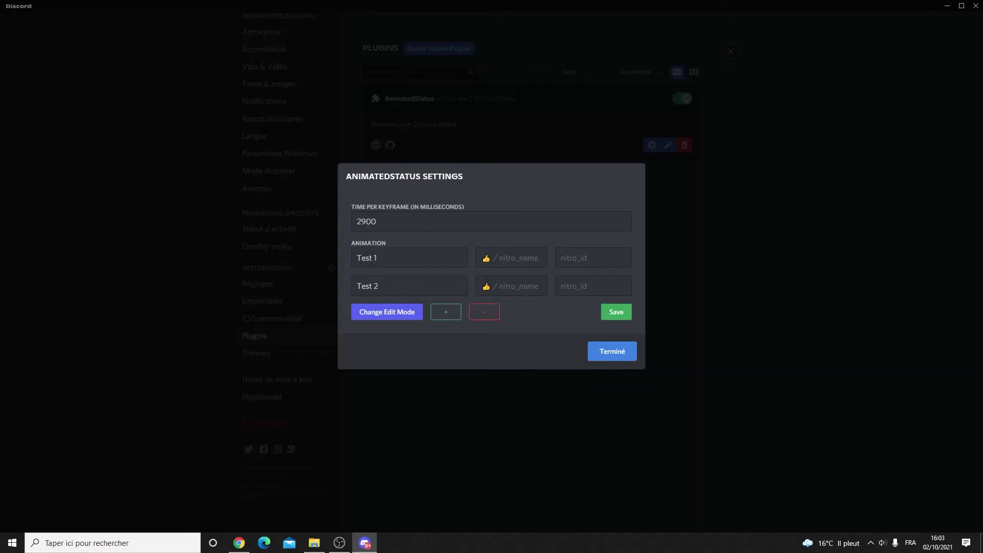
- Save the AnimatedStatus settings, close their dialog and leave Discord's user settings
{"action": "triple_click", "coordinate": [377, 286]}
{"action": "left_click", "coordinate": [491, 240]}
{"action": "left_click", "coordinate": [616, 312]}
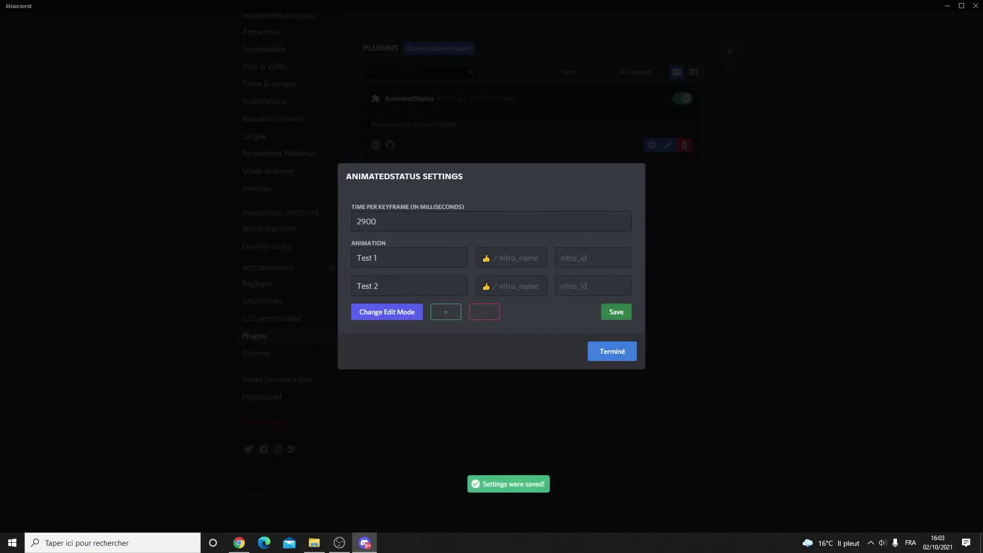
{"action": "left_click", "coordinate": [613, 351]}
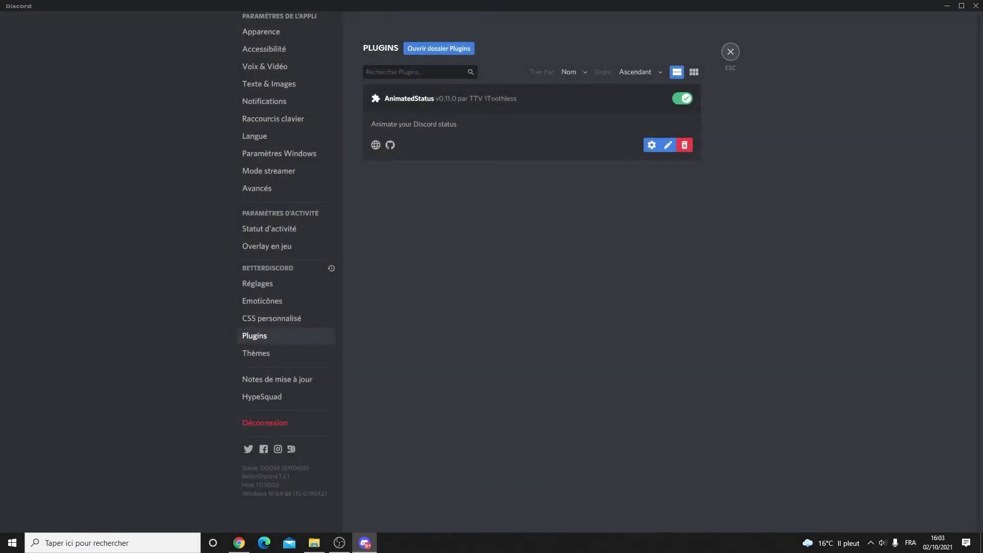
{"action": "left_click", "coordinate": [730, 51]}
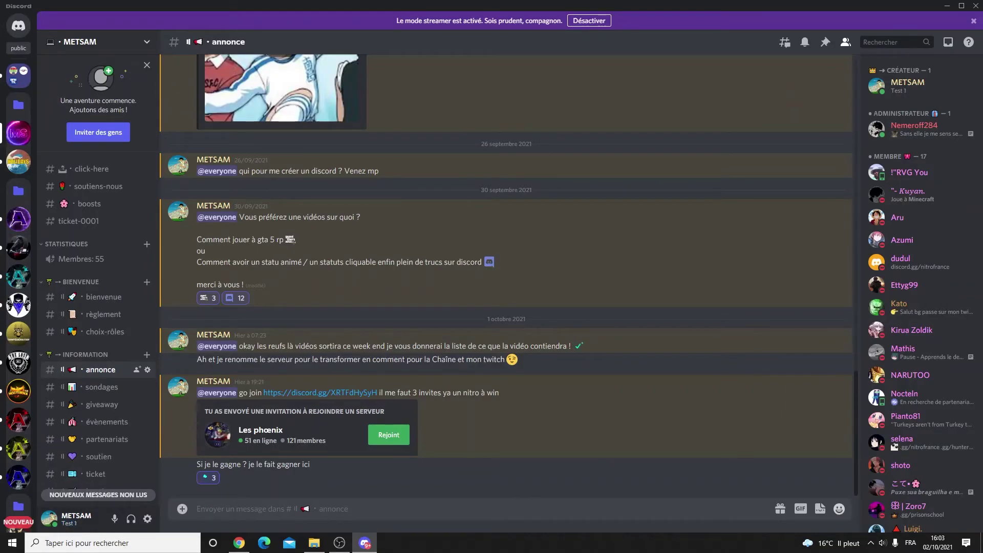
- Check the custom status changing under the own username and in the status menu, and close the menu
{"action": "left_click_drag", "start_coordinate": [62, 524], "coordinate": [77, 523]}
{"action": "left_click", "coordinate": [49, 518]}
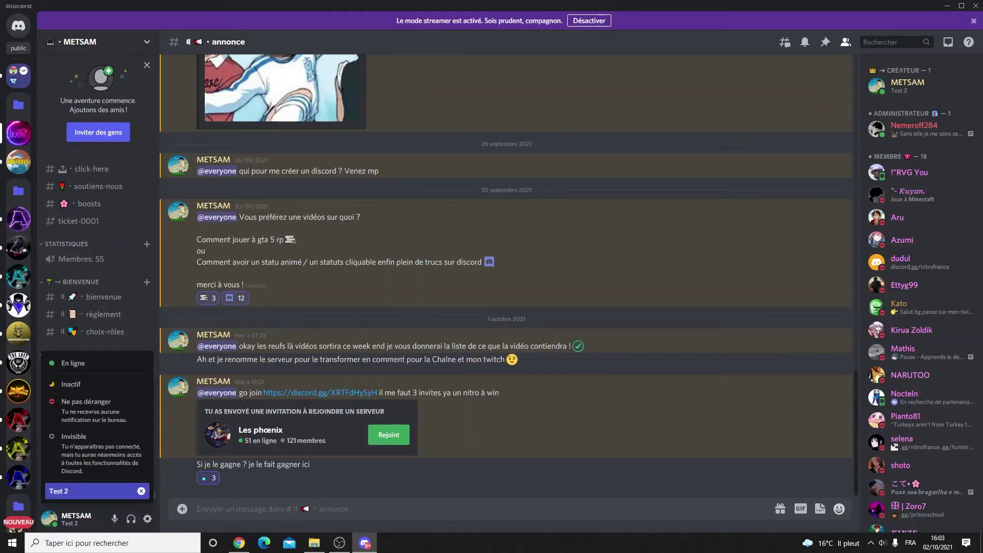
{"action": "left_click", "coordinate": [185, 466]}
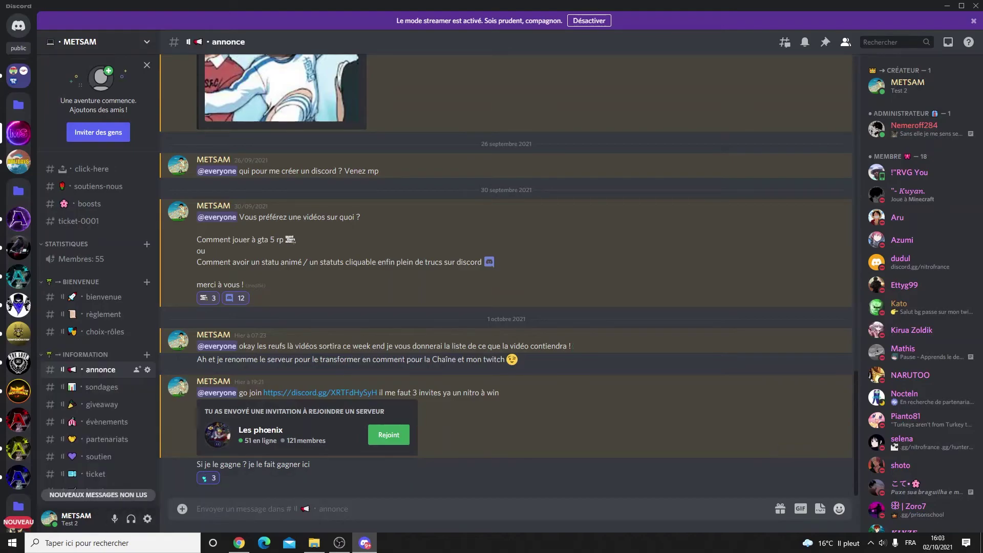
{"action": "left_click", "coordinate": [77, 519]}
{"action": "left_click", "coordinate": [49, 518]}
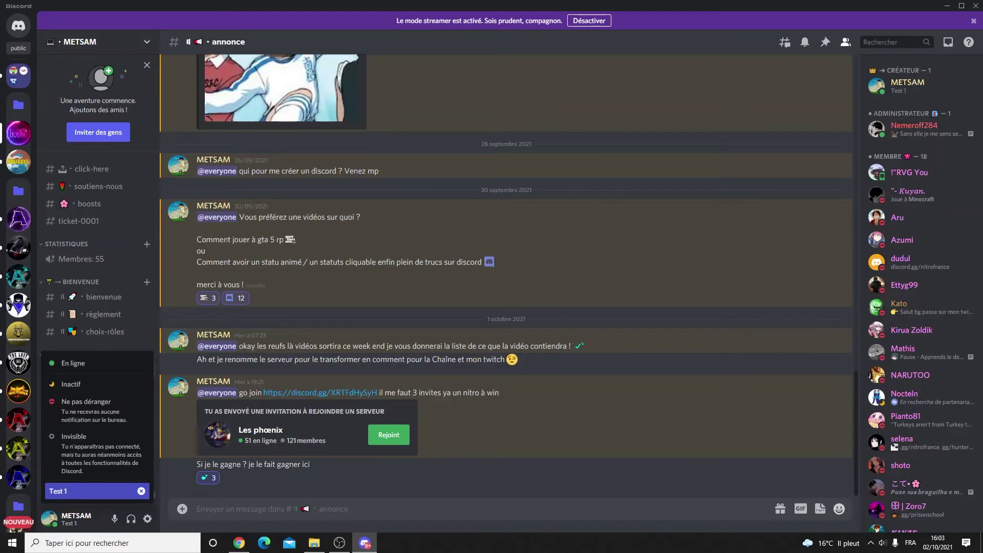
{"action": "key", "text": "Escape"}
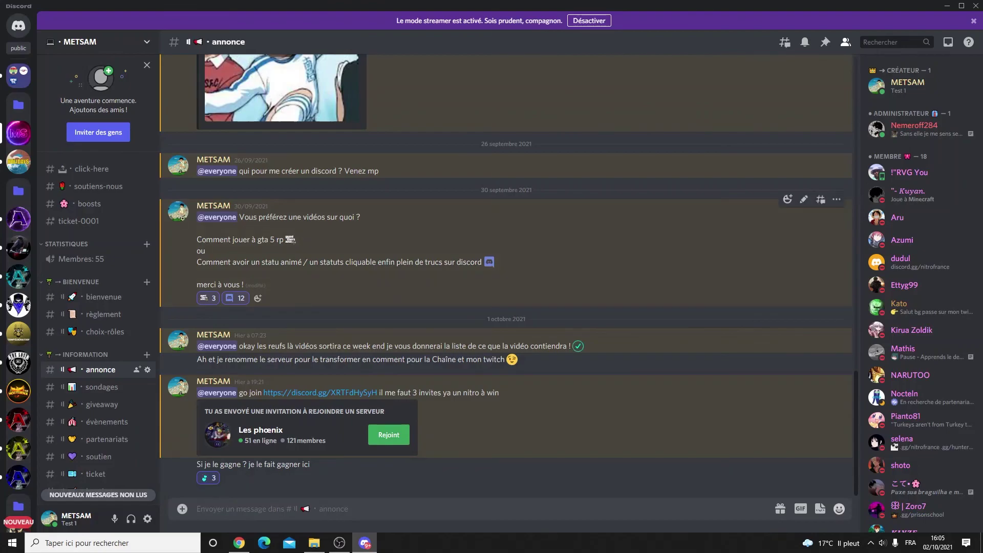
{"action": "mouse_move", "coordinate": [236, 298]}
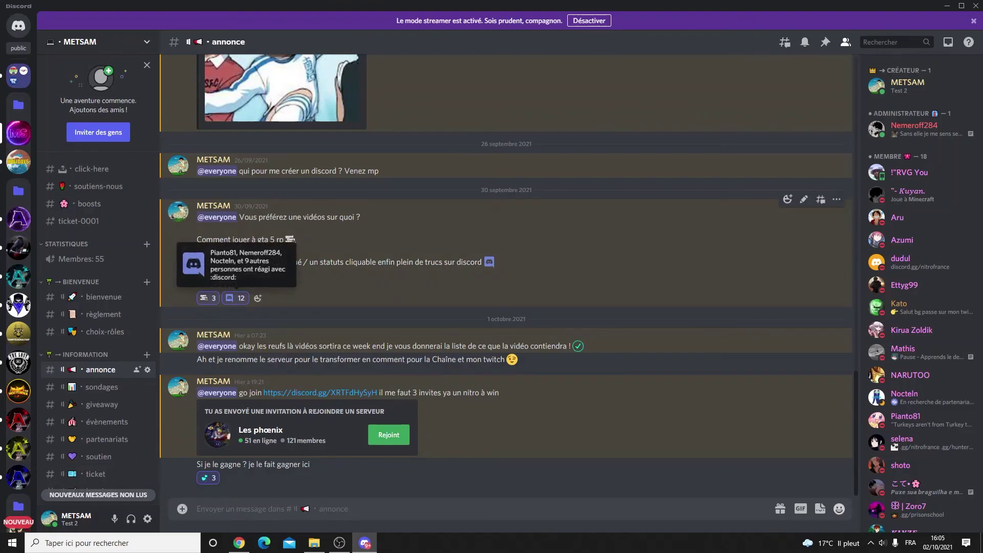